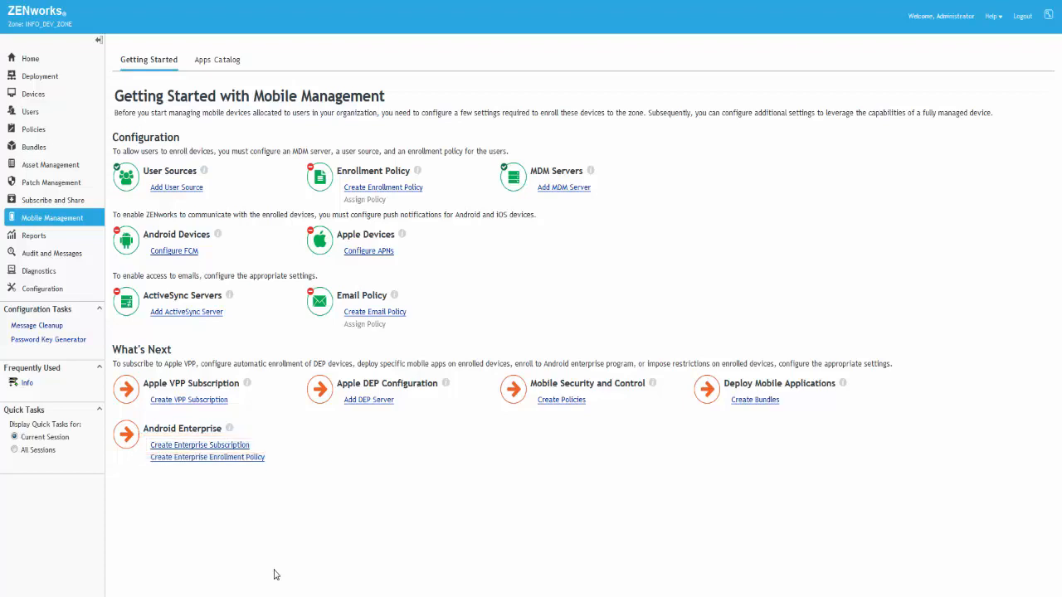
Step: Start an Android Enterprise Subscription named and_ent in the /Subscriptions folder
{"action": "left_click", "coordinate": [232, 448]}
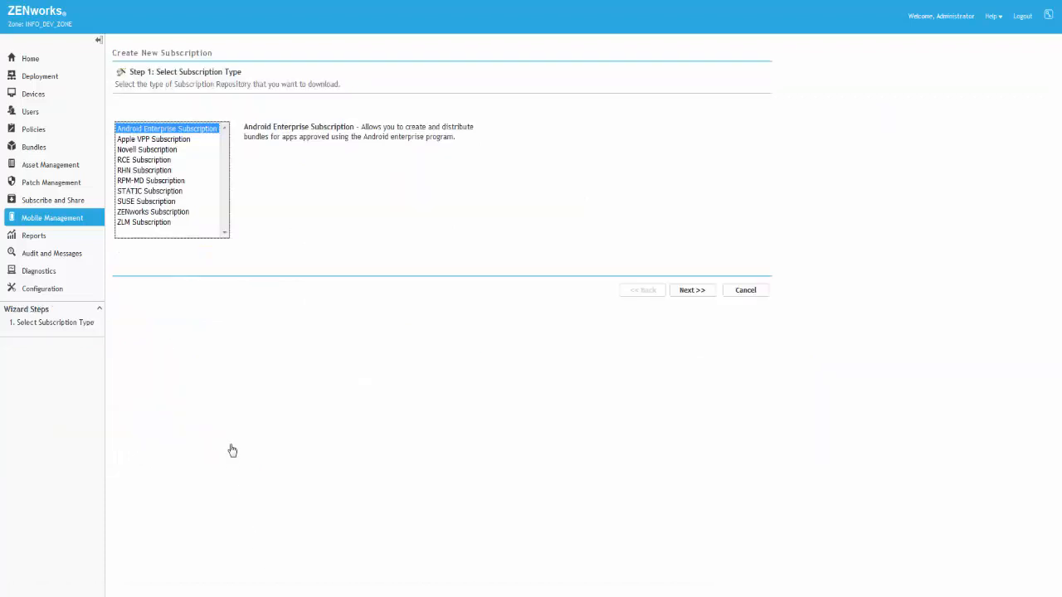
{"action": "left_click", "coordinate": [688, 290]}
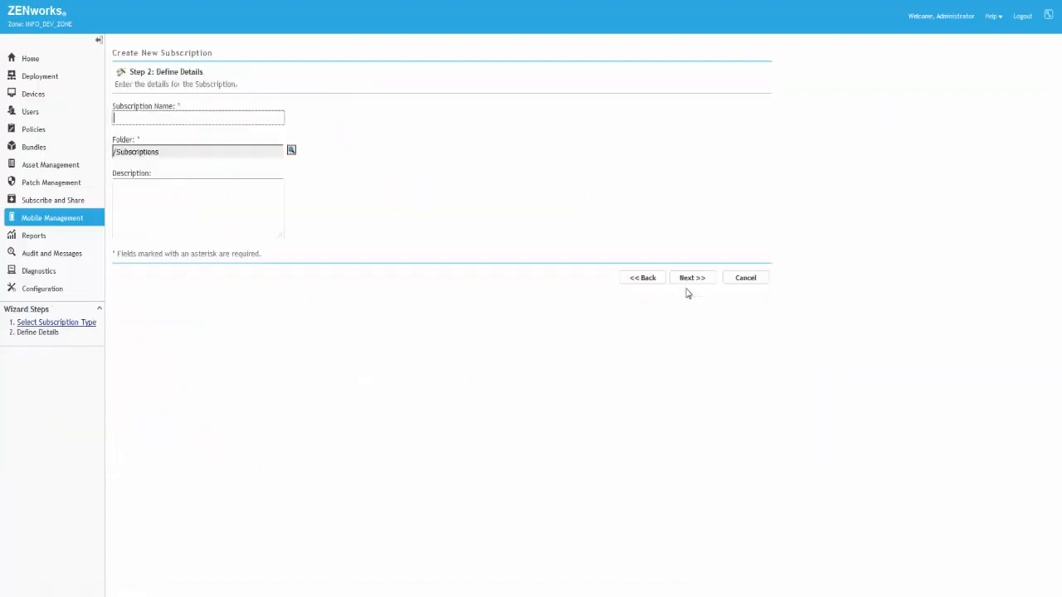
{"action": "type", "text": "and_ent"}
{"action": "left_click", "coordinate": [692, 278]}
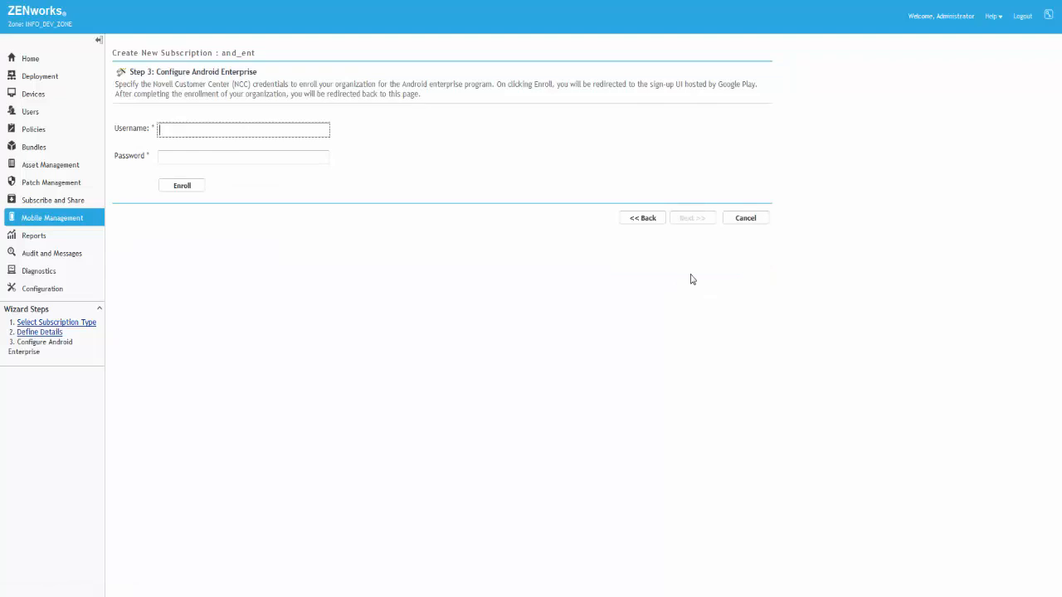
Step: Enter the Novell Customer Center username and password and start the Android enterprise enrollment
{"action": "type", "text": "kinleydev"}
{"action": "key", "text": "Tab"}
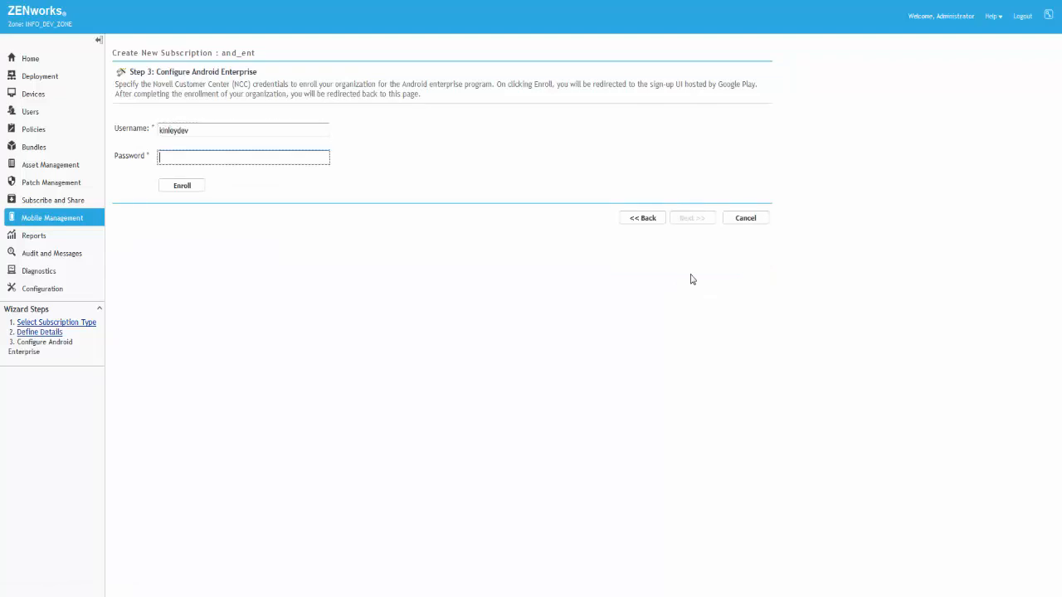
{"action": "type", "text": "**********"}
{"action": "left_click", "coordinate": [181, 186]}
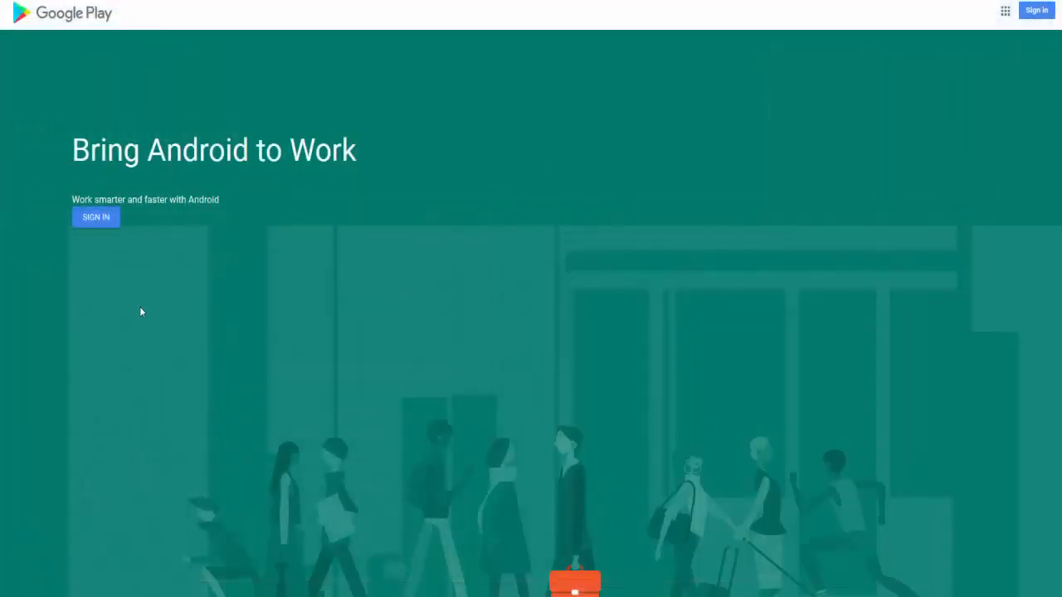
Step: Sign in to Google Play with the organization's Google account email and password
{"action": "left_click", "coordinate": [97, 221]}
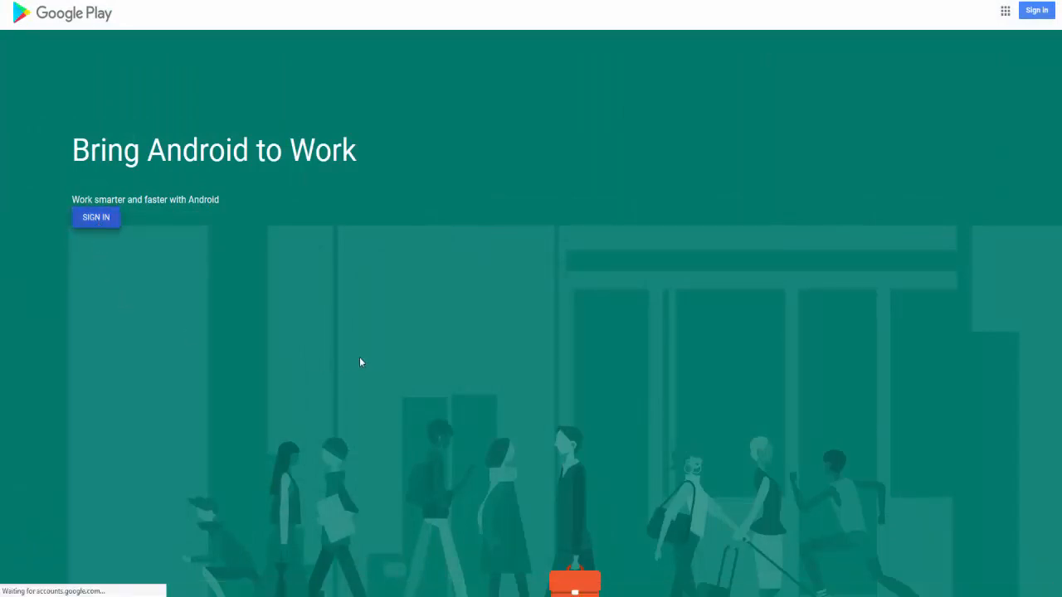
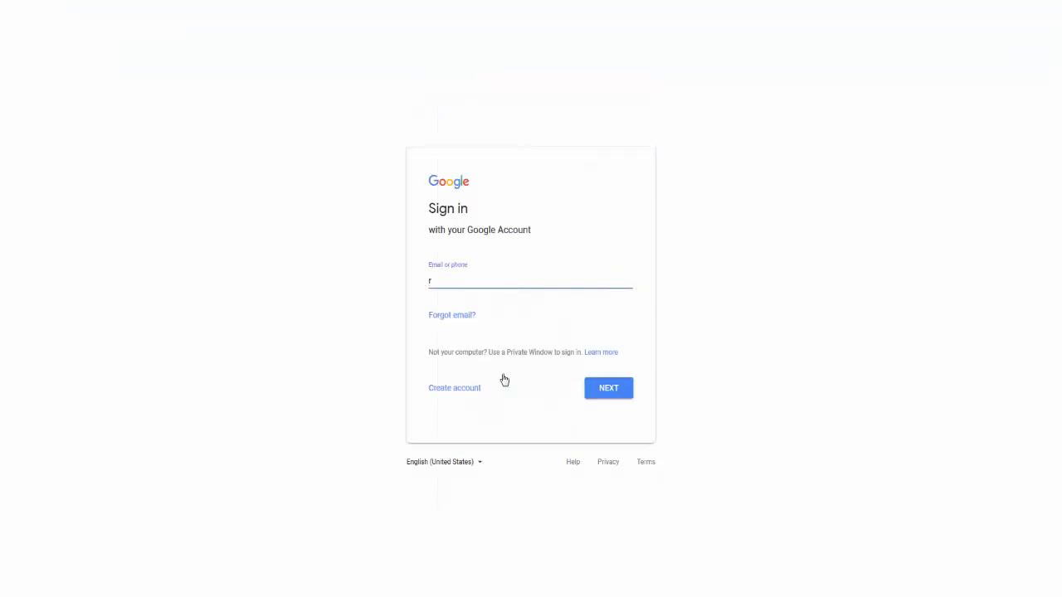
{"action": "left_click", "coordinate": [600, 392]}
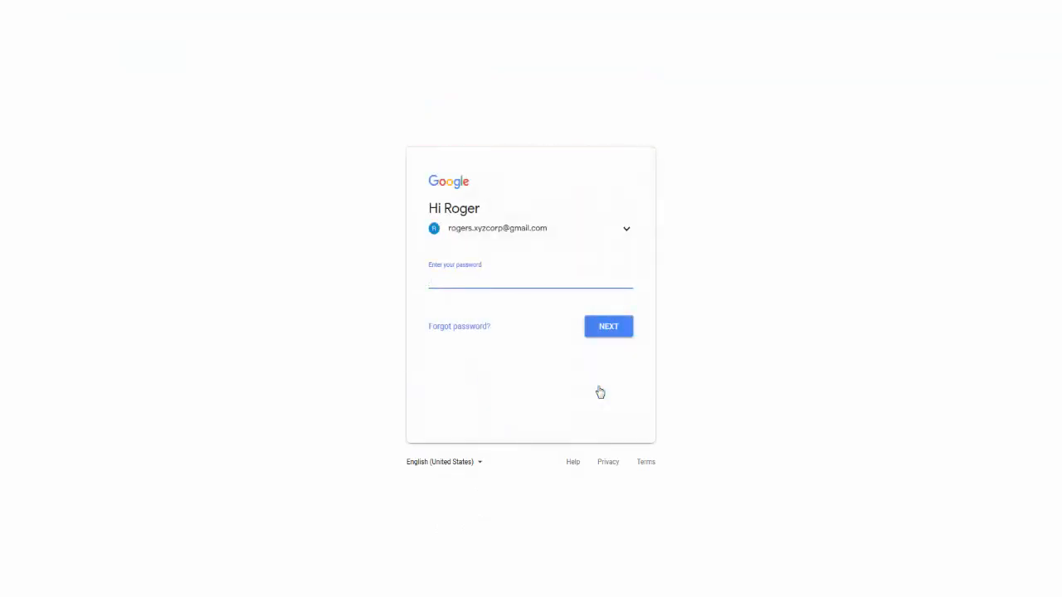
{"action": "type", "text": "**********"}
{"action": "left_click", "coordinate": [598, 343]}
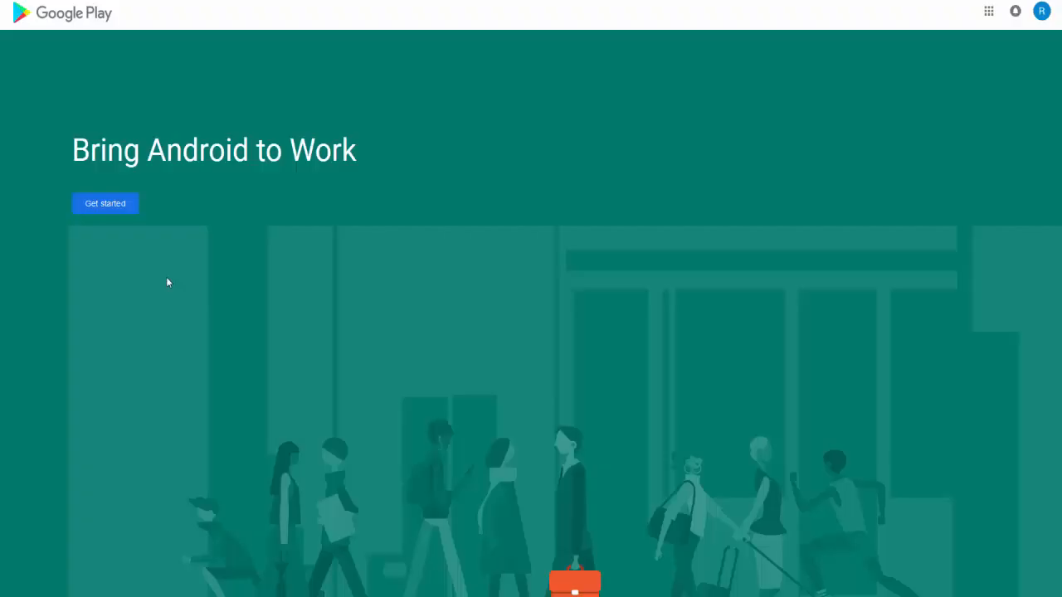
Step: Begin the Android enterprise sign-up and register the business name as XYZ Corp
{"action": "left_click", "coordinate": [88, 207]}
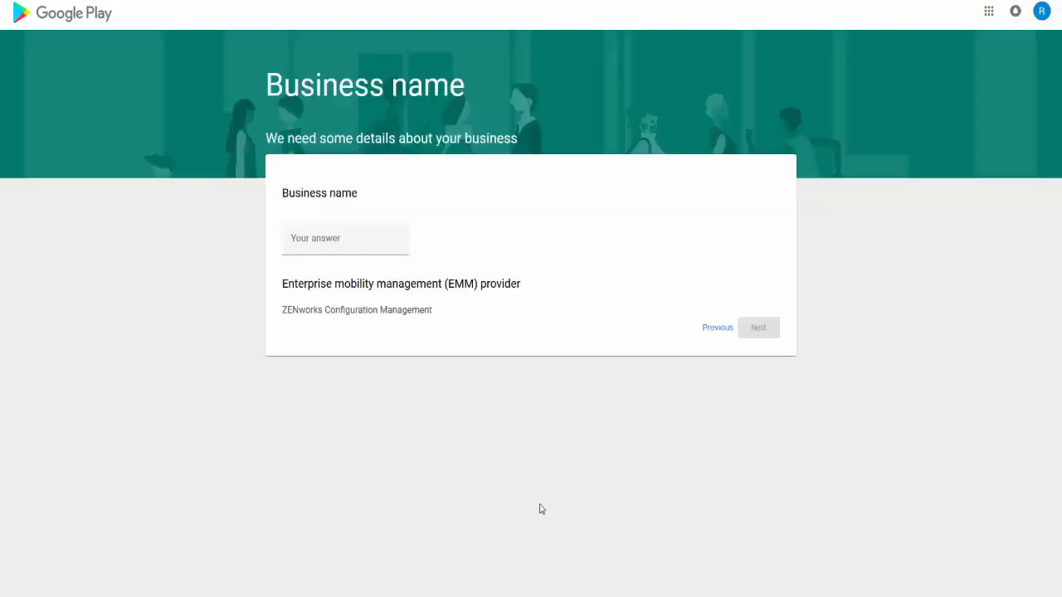
{"action": "left_click", "coordinate": [316, 236]}
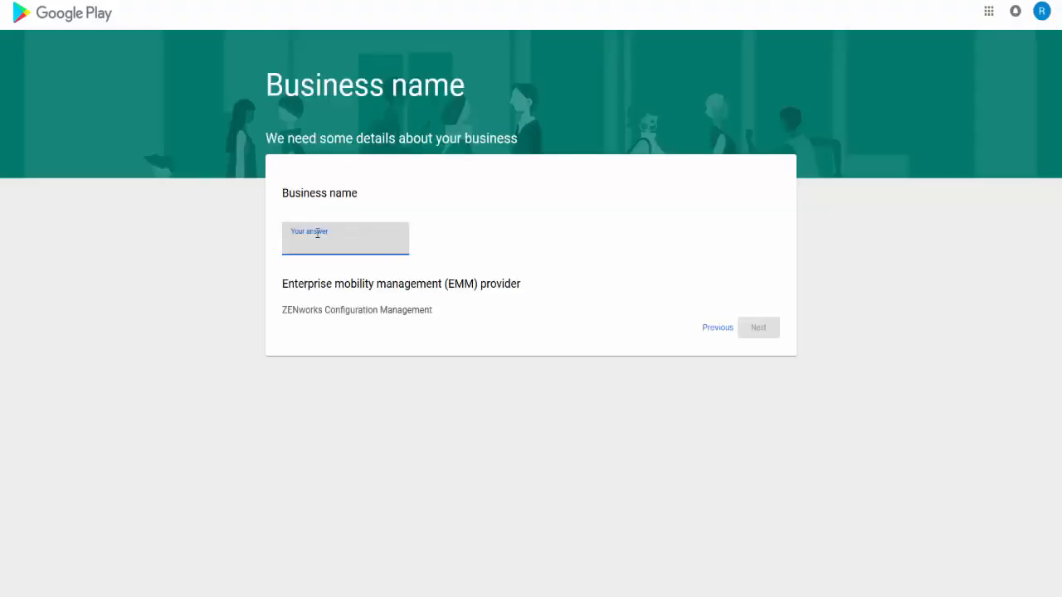
{"action": "type", "text": "XYZ Corp"}
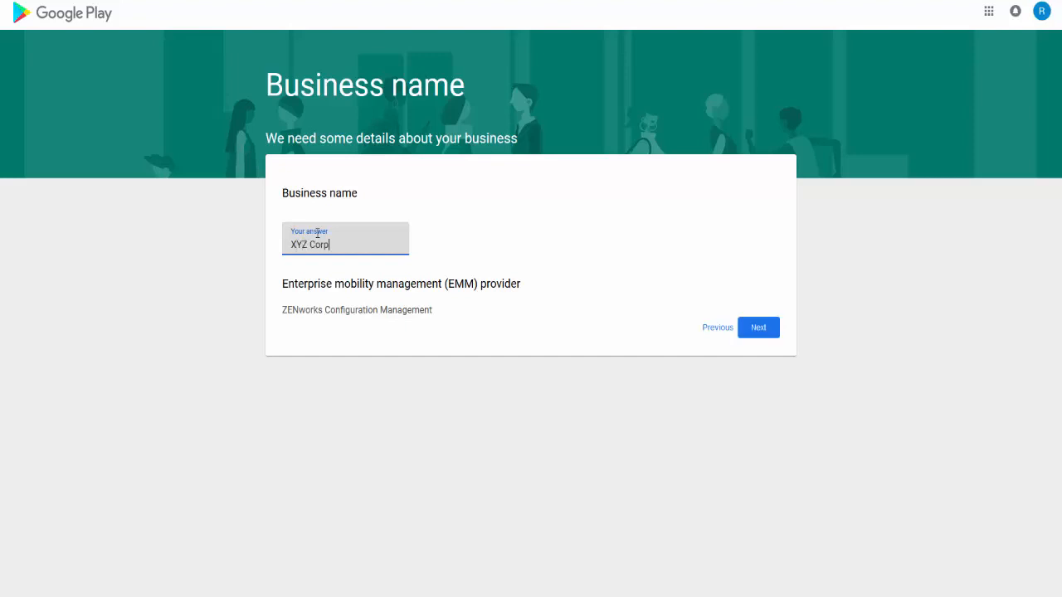
{"action": "left_click", "coordinate": [755, 327]}
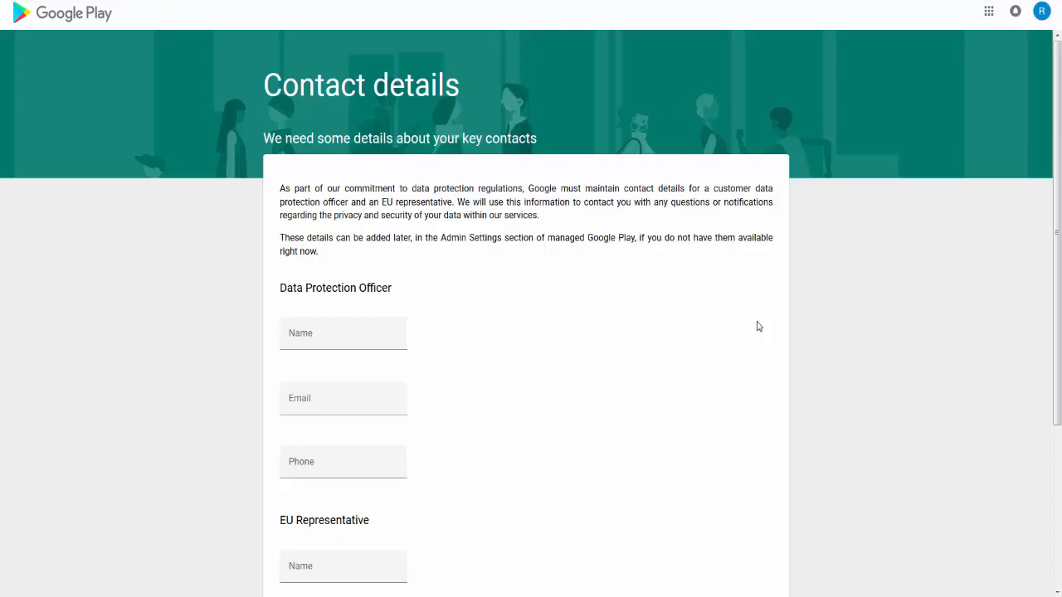
Step: Leave the contact details empty, accept the Managed Google Play agreement and complete the registration
{"action": "scroll", "coordinate": [756, 326], "scroll_direction": "down", "scroll_amount": 5}
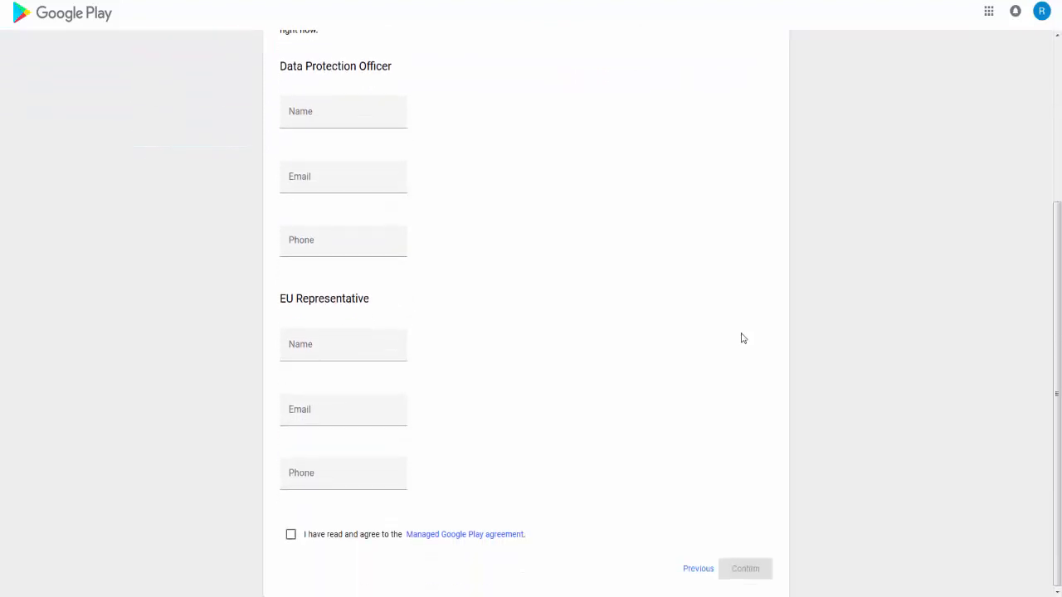
{"action": "left_click", "coordinate": [290, 535]}
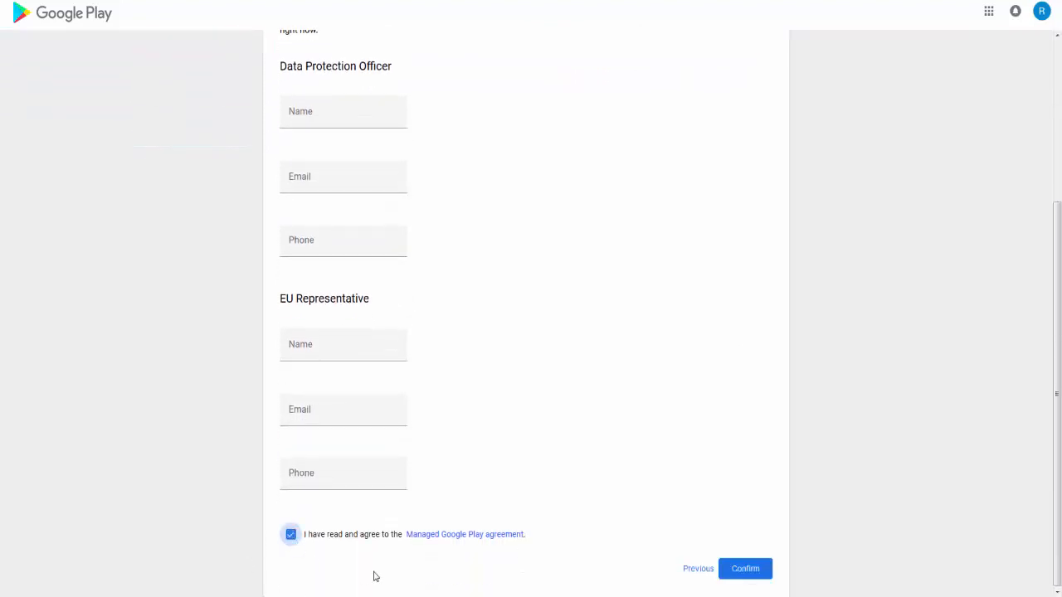
{"action": "left_click", "coordinate": [765, 568]}
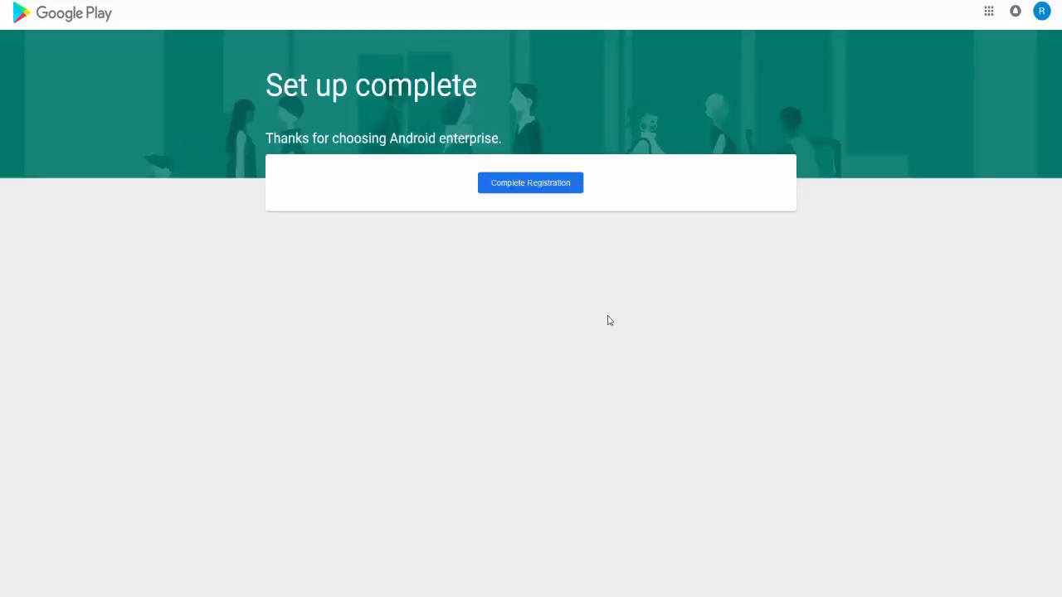
{"action": "left_click", "coordinate": [546, 184]}
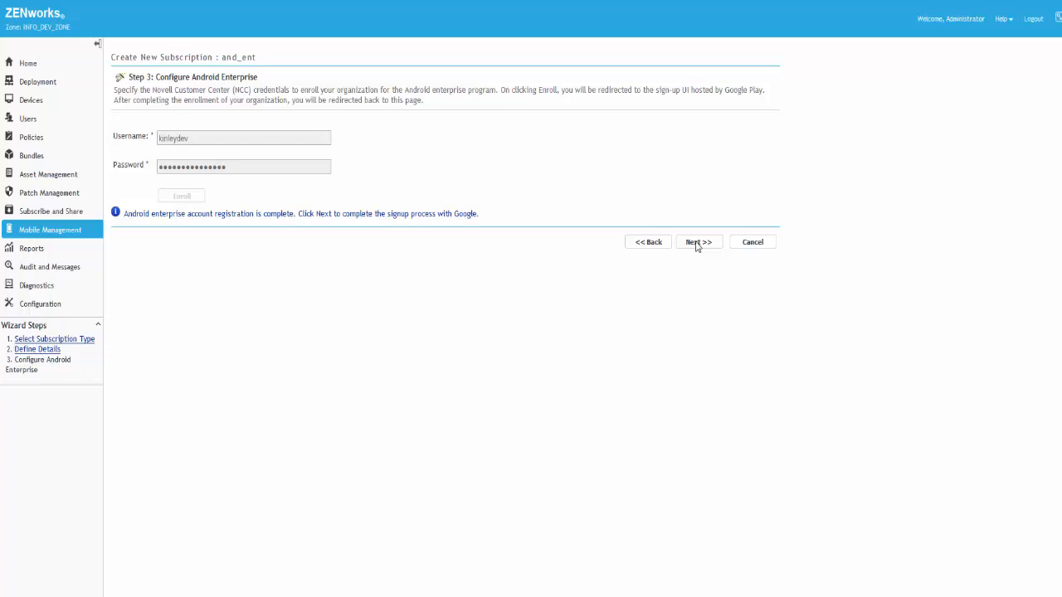
Step: Associate the Users folder under /Users/ad.lc/ad.lc with the subscription as its user context
{"action": "left_click", "coordinate": [698, 244]}
{"action": "left_click", "coordinate": [137, 119]}
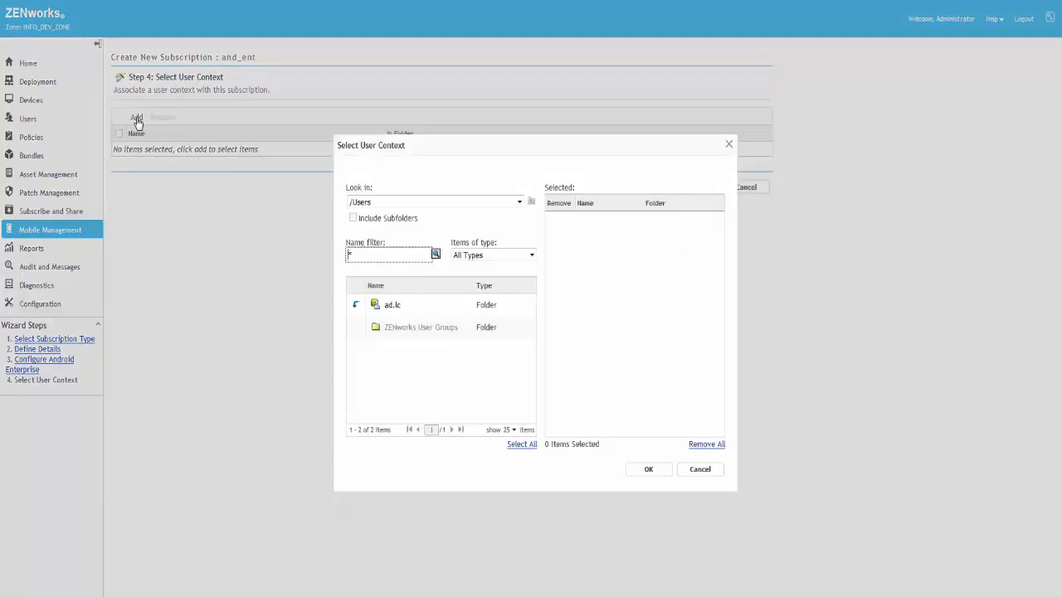
{"action": "left_click", "coordinate": [356, 305]}
{"action": "left_click_drag", "start_coordinate": [526, 303], "coordinate": [527, 380]}
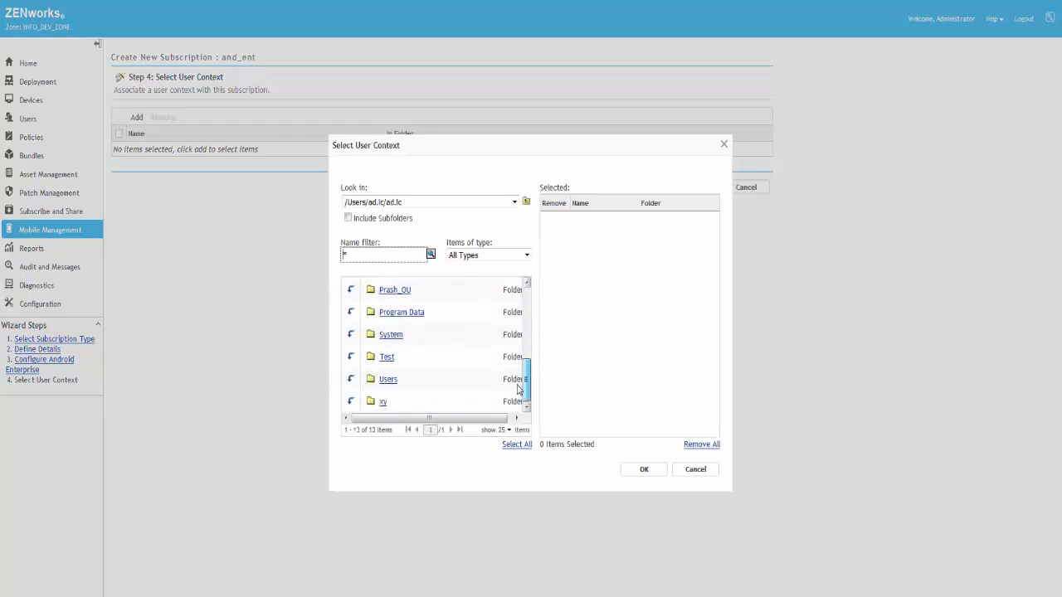
{"action": "left_click", "coordinate": [387, 382]}
{"action": "left_click", "coordinate": [636, 472]}
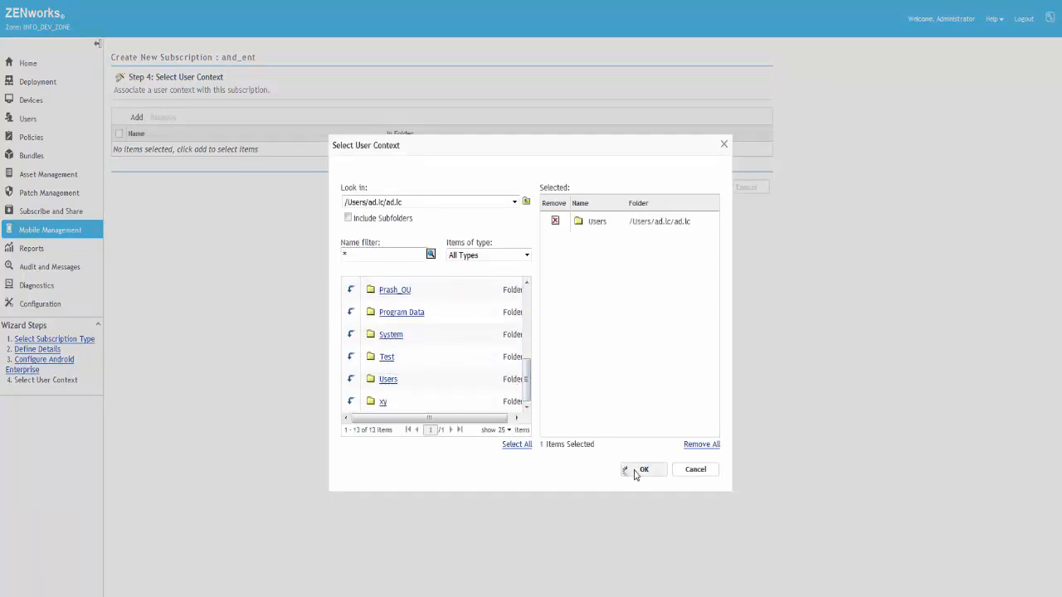
{"action": "left_click", "coordinate": [703, 196]}
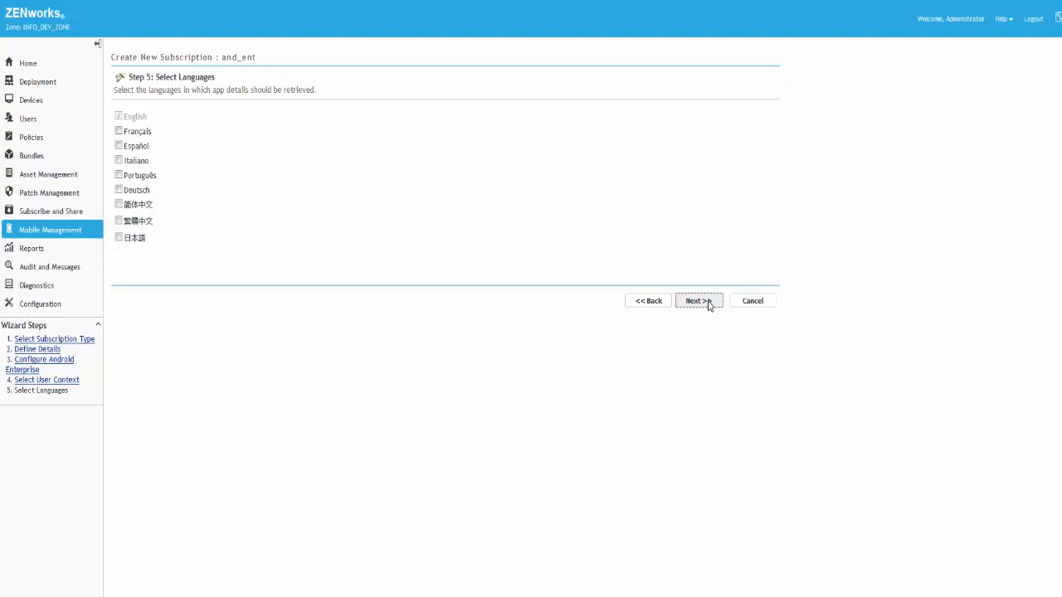
Step: Finish the subscription with English app details and bundles created as sandbox in the /Bundles folder
{"action": "left_click", "coordinate": [708, 302]}
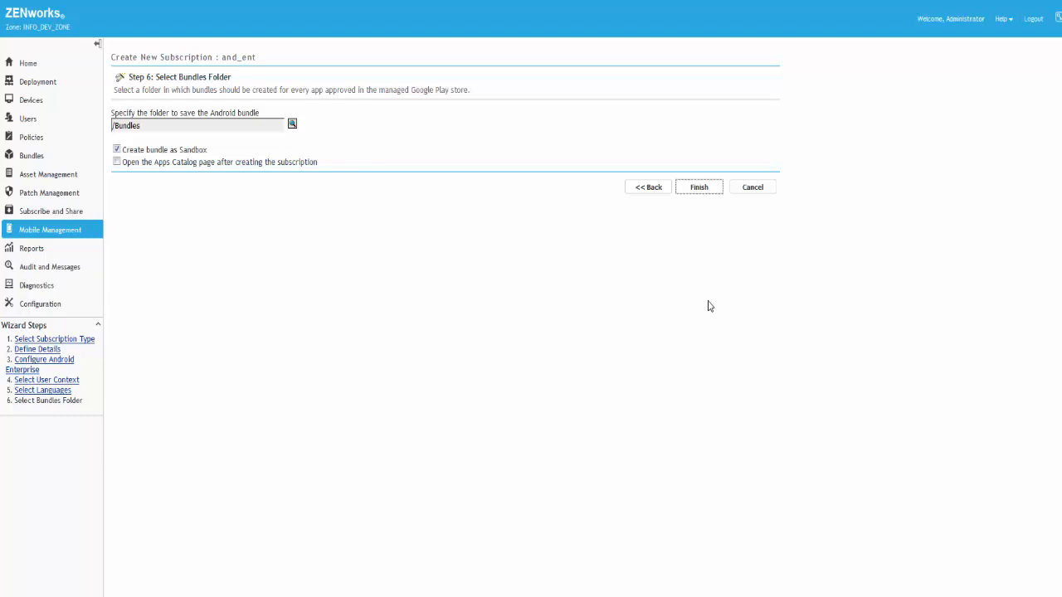
{"action": "left_click", "coordinate": [699, 188]}
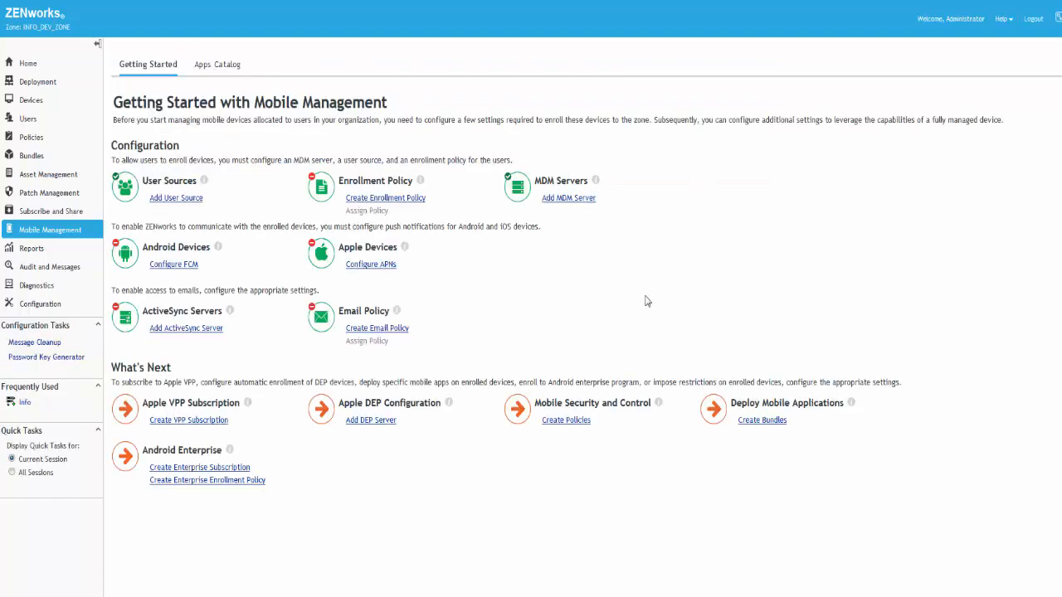
{"action": "left_click", "coordinate": [37, 212]}
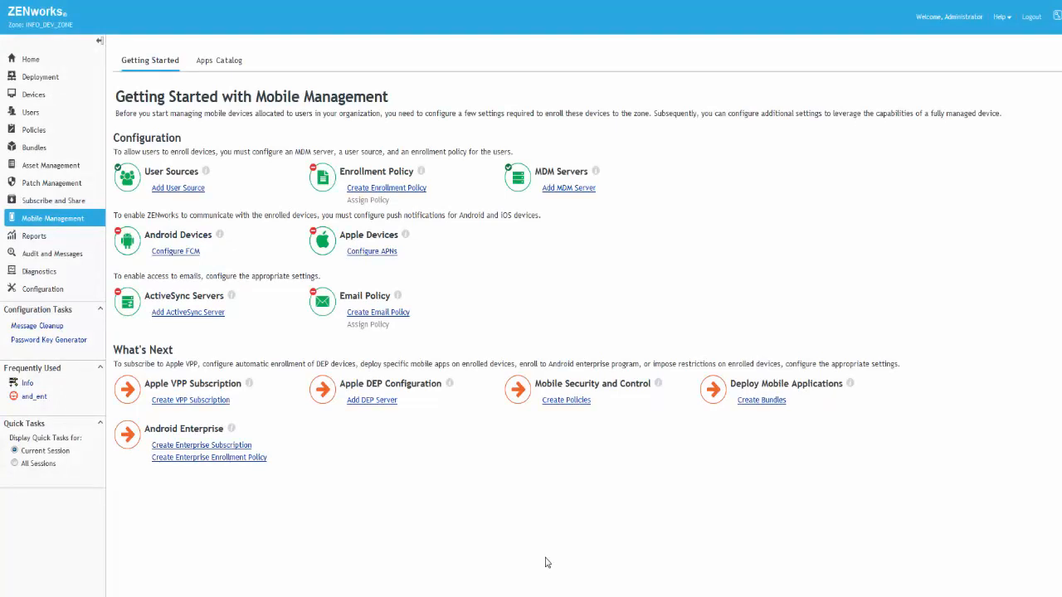
Step: Start a Mobile Enrollment Policy from the General Mobile Policies category, named MEP and stored in /Policies
{"action": "left_click", "coordinate": [404, 190]}
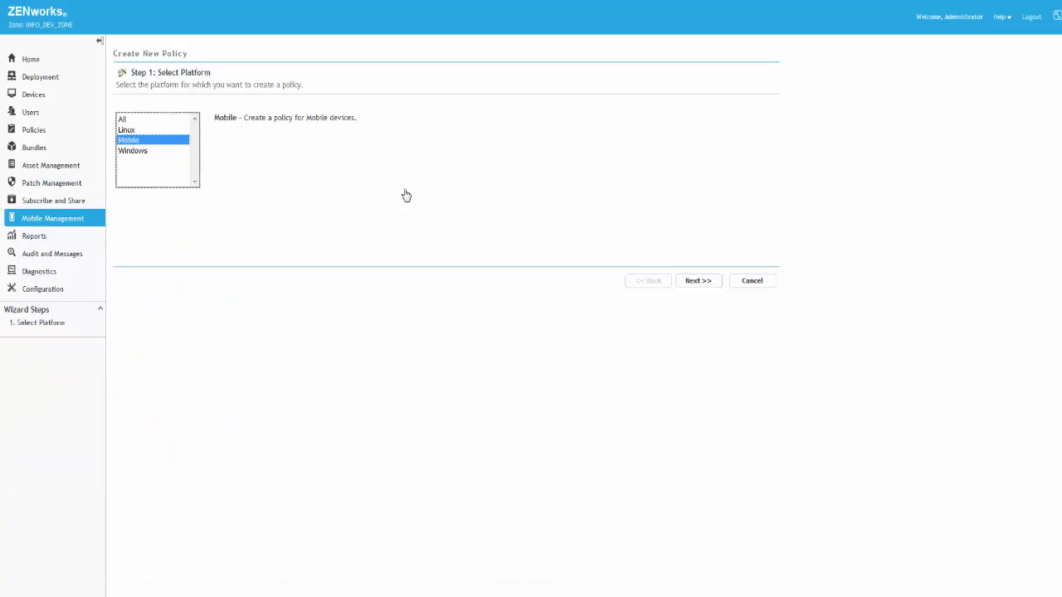
{"action": "left_click", "coordinate": [705, 282]}
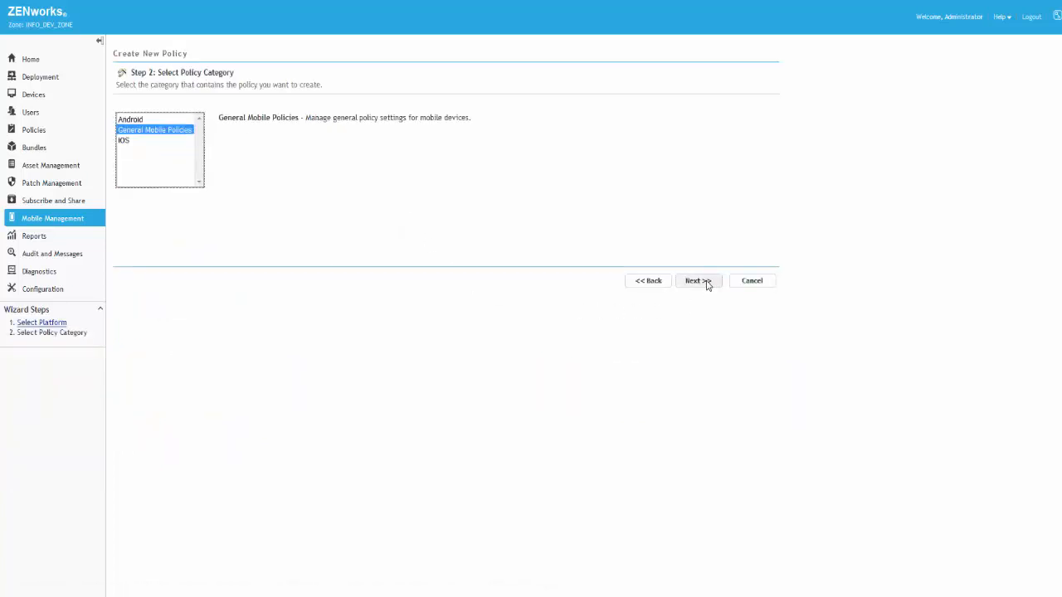
{"action": "left_click", "coordinate": [702, 281]}
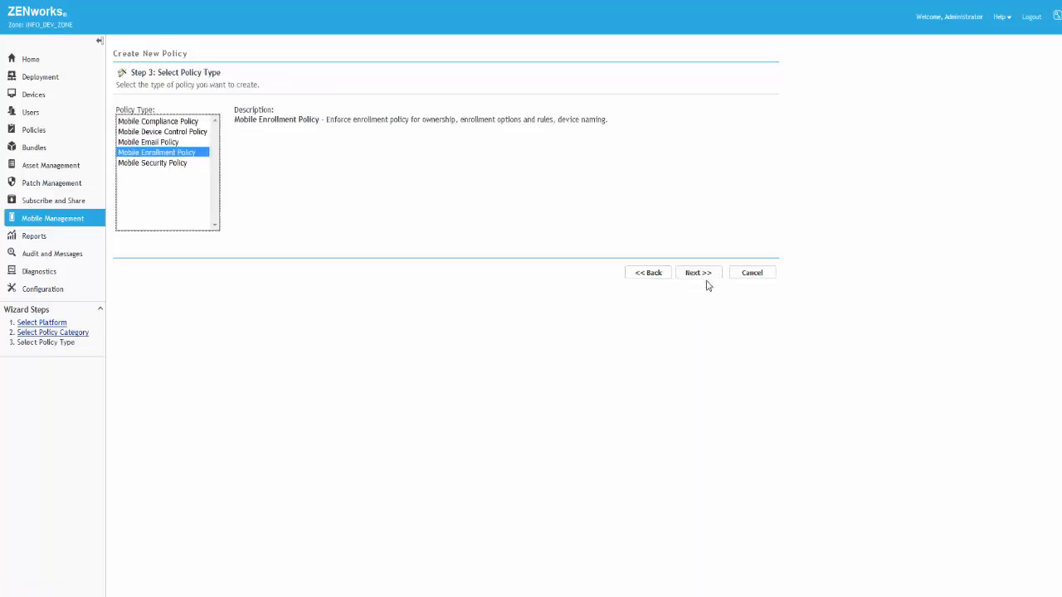
{"action": "left_click", "coordinate": [704, 275]}
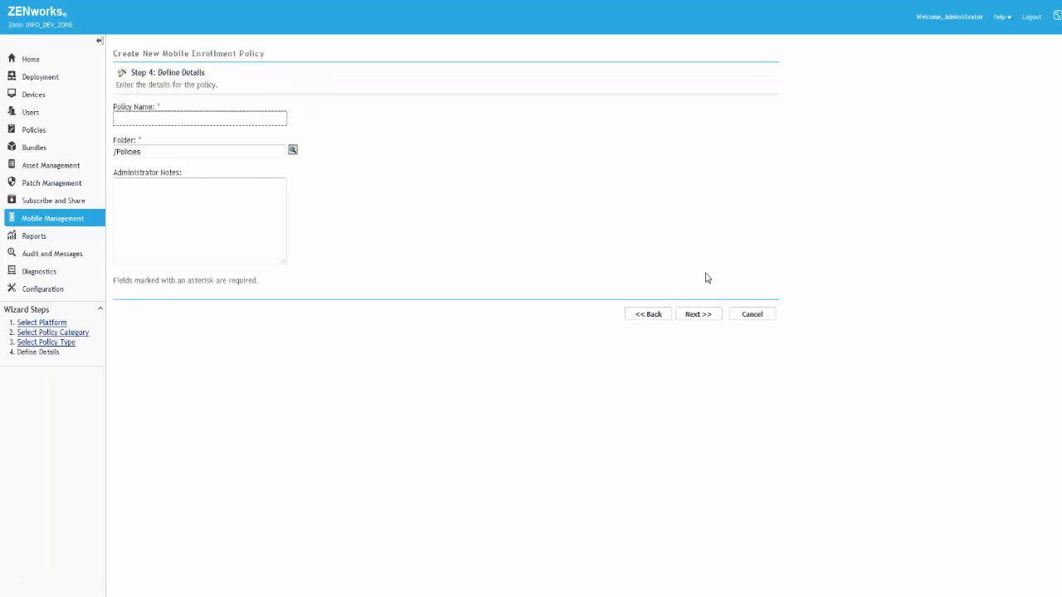
{"action": "type", "text": "MEP"}
{"action": "left_click", "coordinate": [717, 316]}
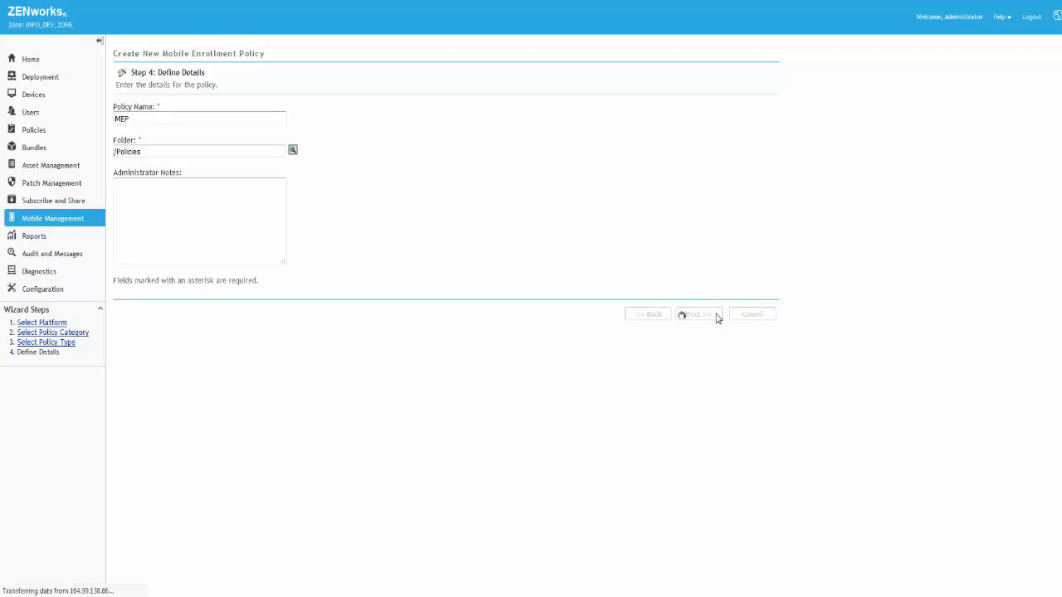
Step: Create the MEP policy with default ownership, fully managed enrollment, the All Devices rule and default un-enrollment settings, and return to the Mobile Management overview
{"action": "left_click", "coordinate": [711, 316]}
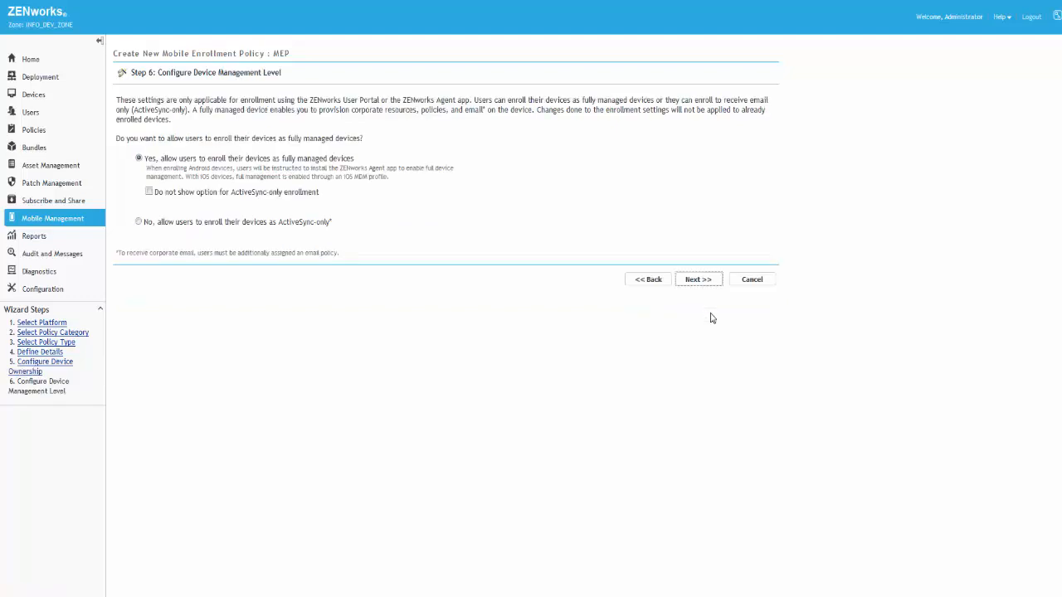
{"action": "left_click", "coordinate": [704, 280]}
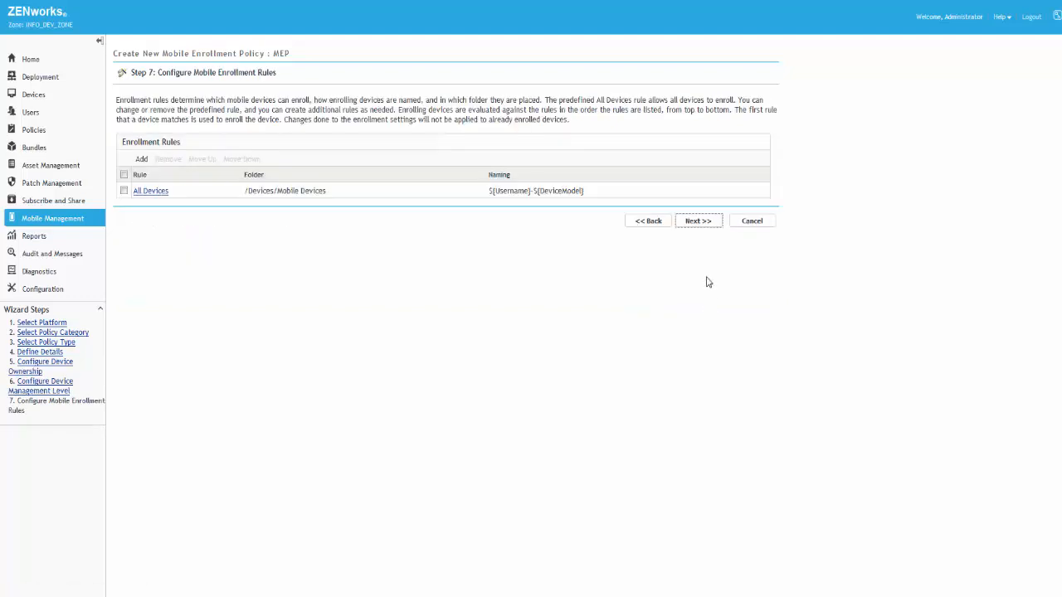
{"action": "left_click", "coordinate": [701, 221]}
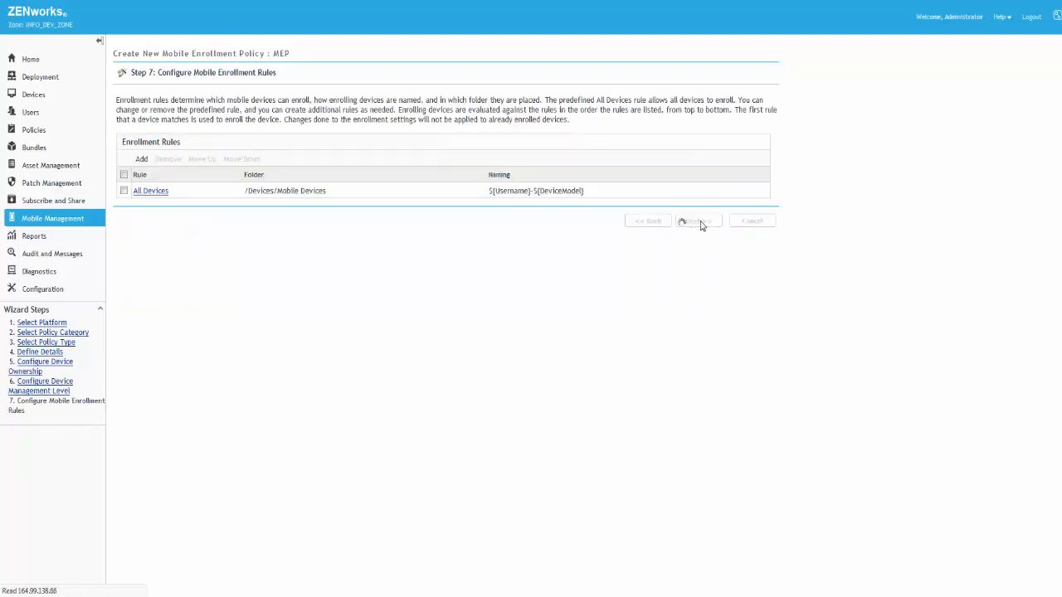
{"action": "left_click", "coordinate": [701, 182]}
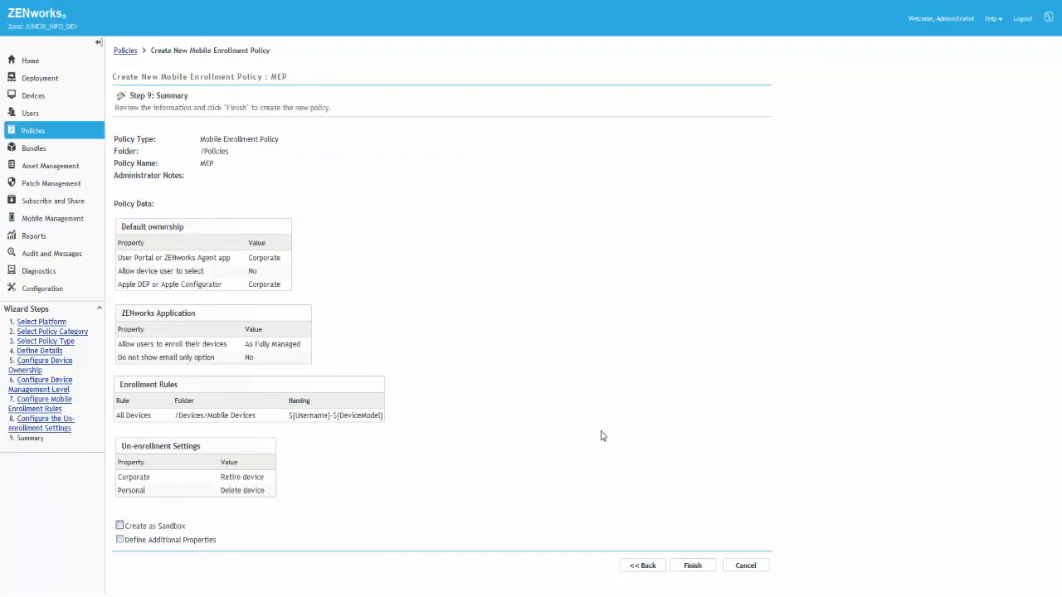
{"action": "left_click", "coordinate": [692, 566]}
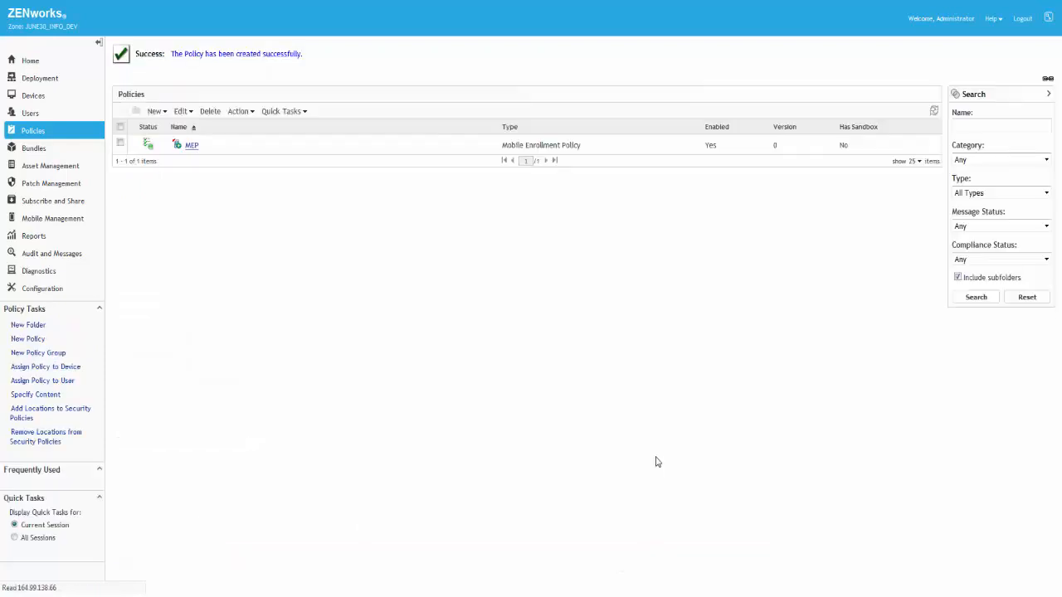
{"action": "left_click", "coordinate": [75, 221]}
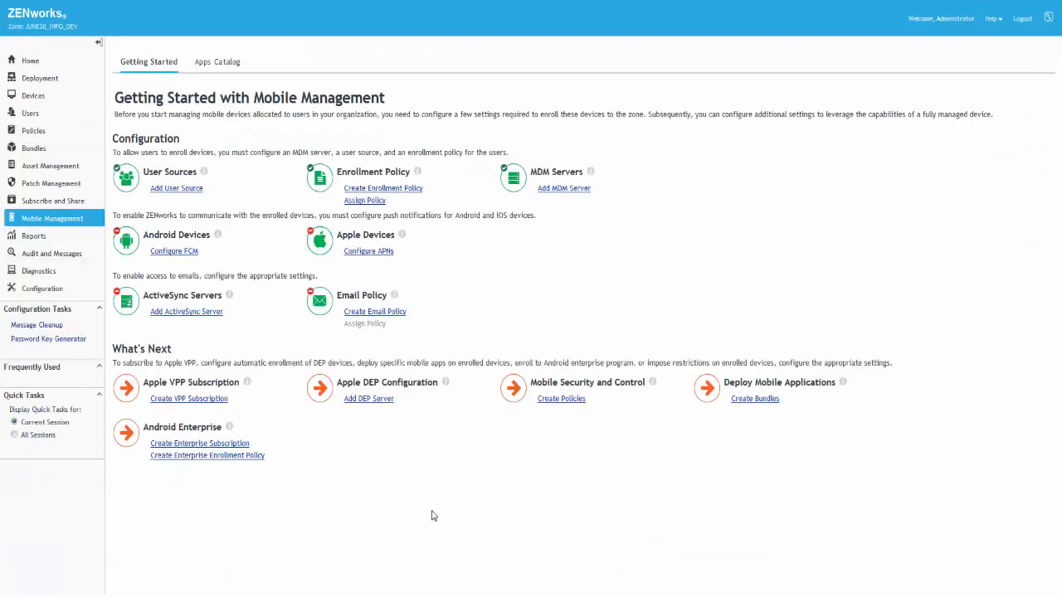
Step: Start an Android Enterprise Enrollment Policy for the Mobile platform from the Android category
{"action": "left_click", "coordinate": [224, 457]}
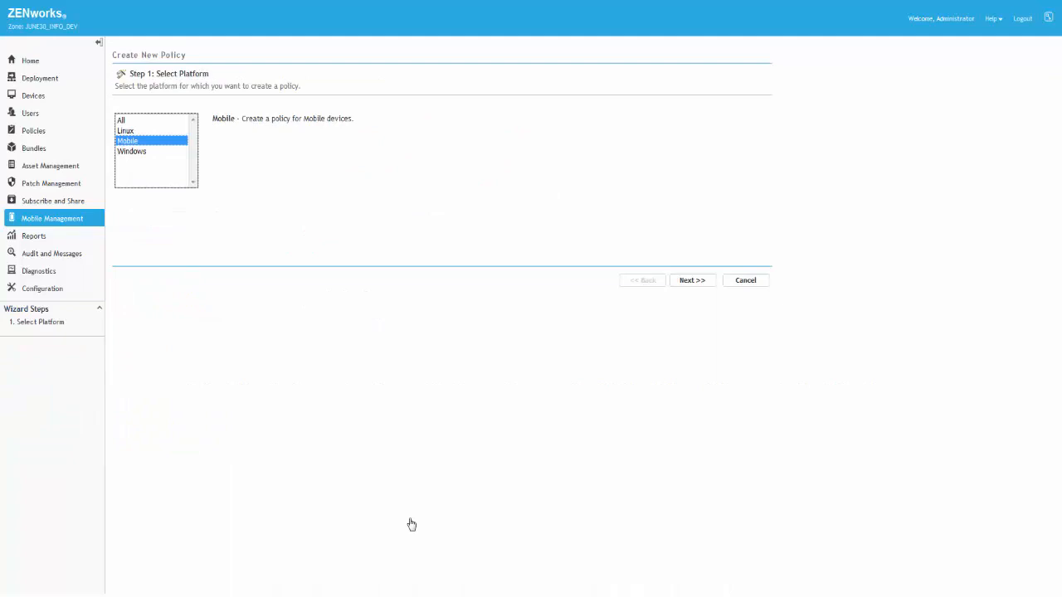
{"action": "left_click", "coordinate": [695, 283]}
{"action": "left_click", "coordinate": [694, 279]}
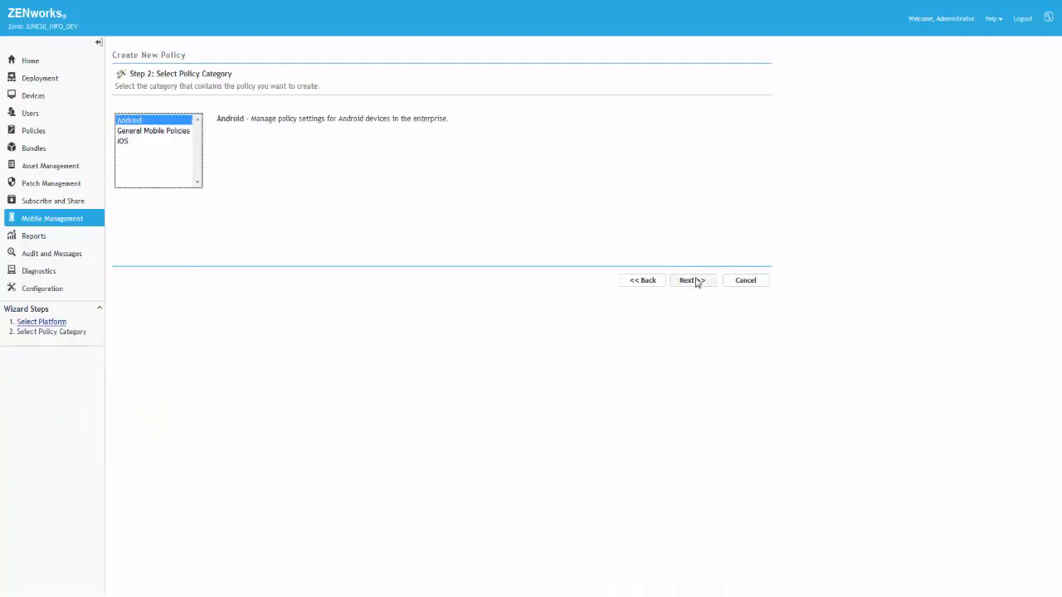
{"action": "left_click", "coordinate": [694, 273]}
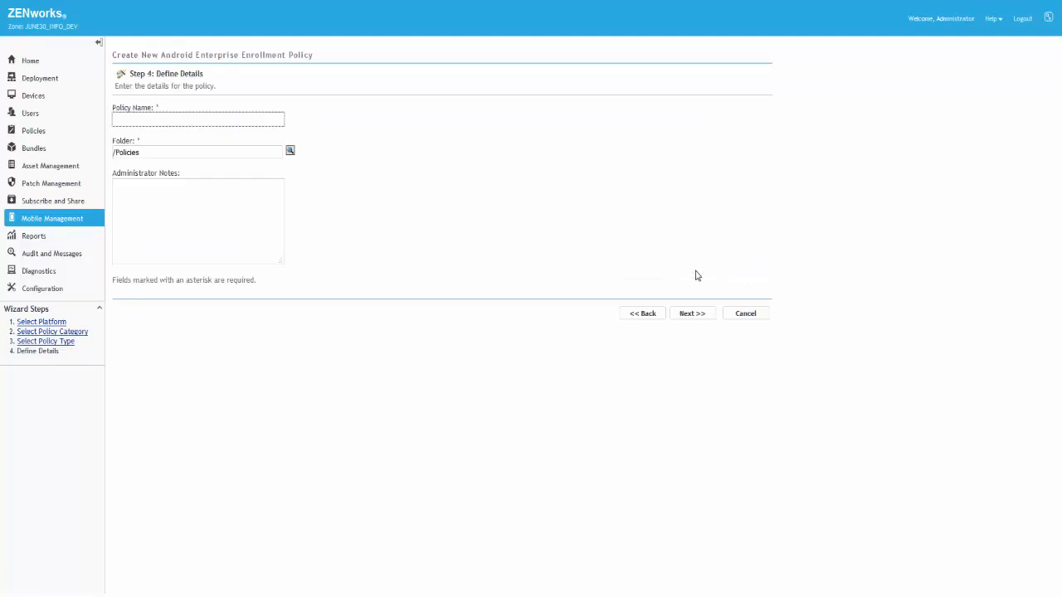
Step: Name the policy ant_ent_pol, keep it in the /Policies folder, and create it without the sandbox option
{"action": "type", "text": "ant_ant_pol"}
{"action": "left_click", "coordinate": [687, 314]}
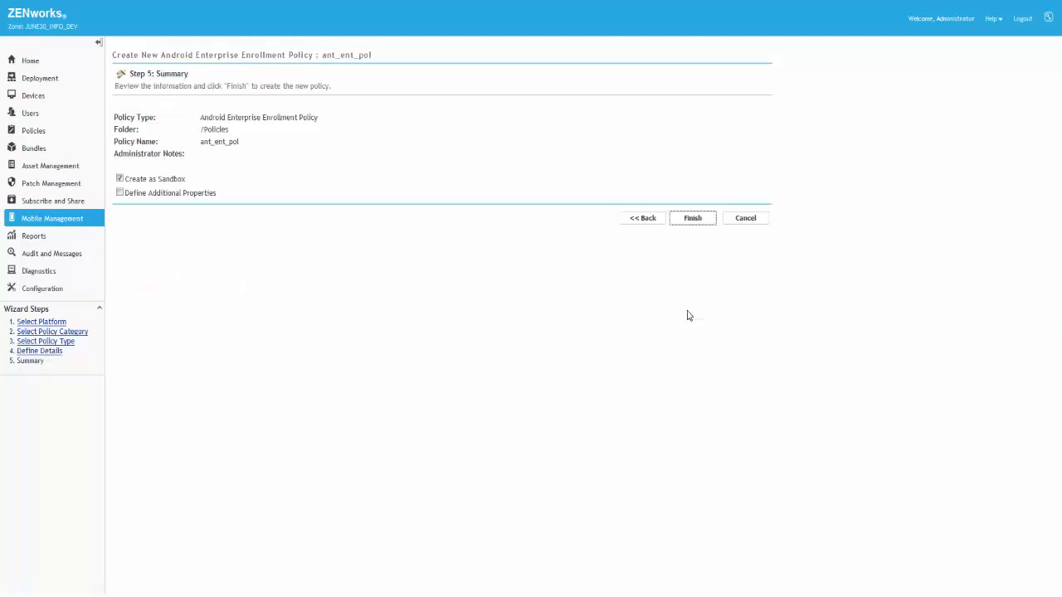
{"action": "left_click", "coordinate": [119, 178]}
{"action": "left_click", "coordinate": [684, 220]}
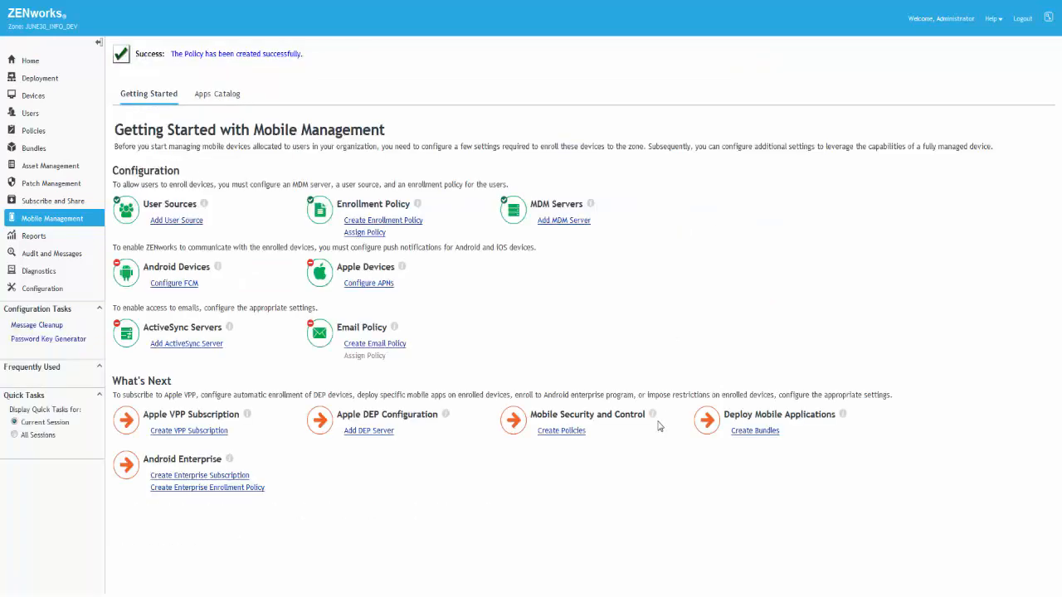
Step: Select both the ant_ent_pol and MEP policies in the policies list and start assigning them to users
{"action": "left_click", "coordinate": [34, 131]}
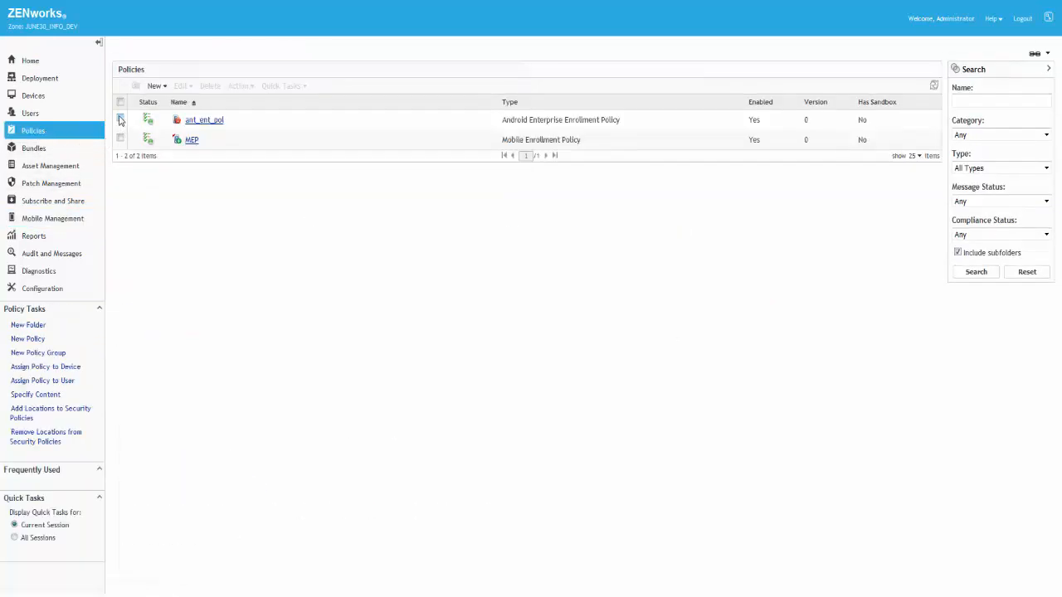
{"action": "left_click", "coordinate": [119, 118]}
{"action": "left_click", "coordinate": [119, 140]}
{"action": "left_click", "coordinate": [250, 87]}
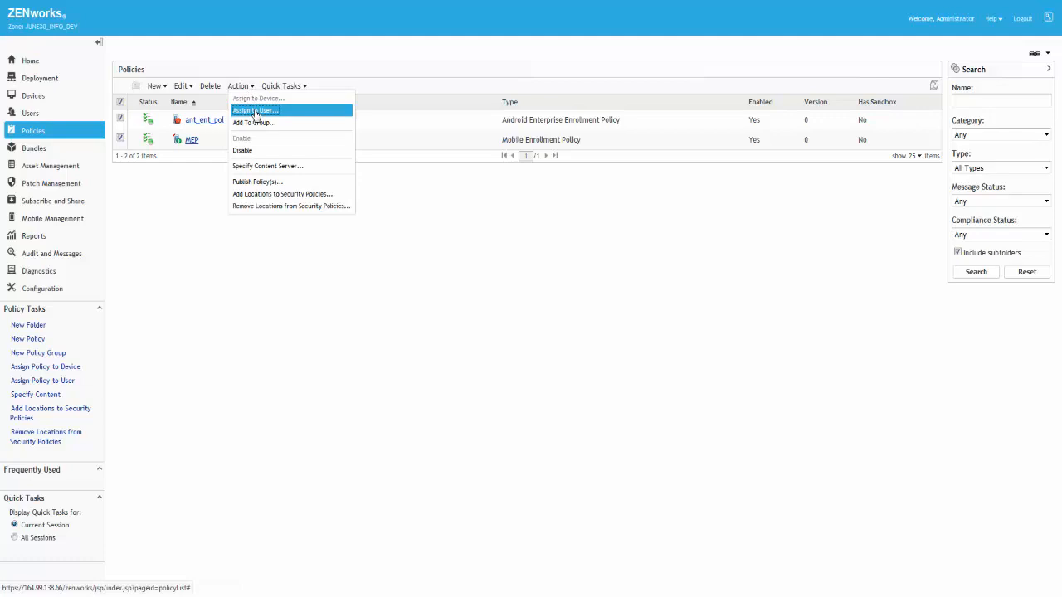
{"action": "left_click", "coordinate": [256, 112]}
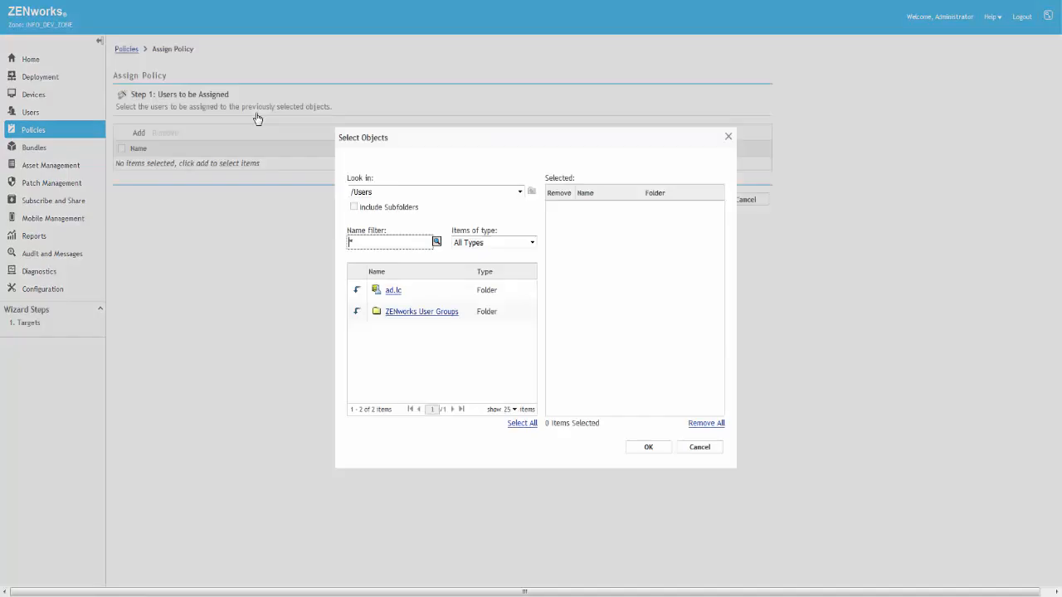
Step: Choose the Users folder under /Users/ad.lc/ad.lc as the assignment target and finish the policy assignment
{"action": "left_click", "coordinate": [357, 290]}
{"action": "left_click_drag", "start_coordinate": [527, 292], "coordinate": [531, 357]}
{"action": "left_click", "coordinate": [390, 318]}
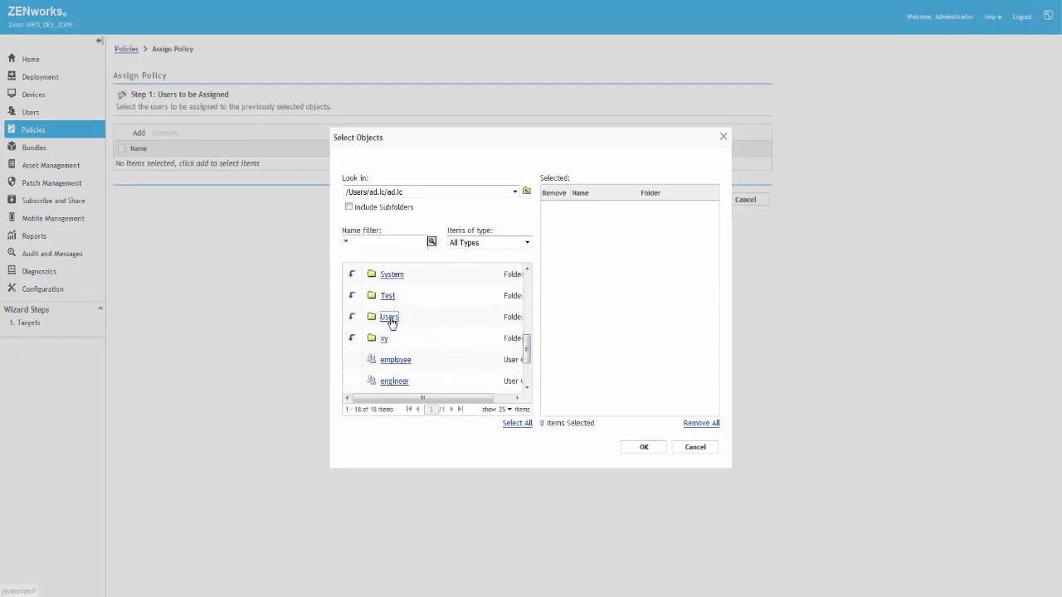
{"action": "left_click", "coordinate": [645, 448]}
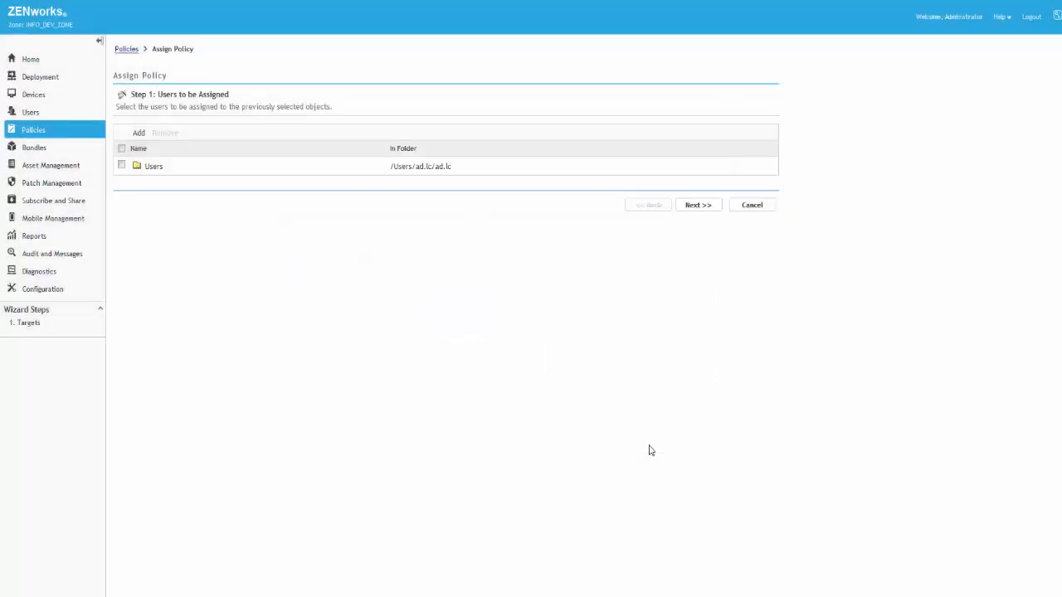
{"action": "left_click", "coordinate": [698, 205]}
{"action": "left_click", "coordinate": [700, 221]}
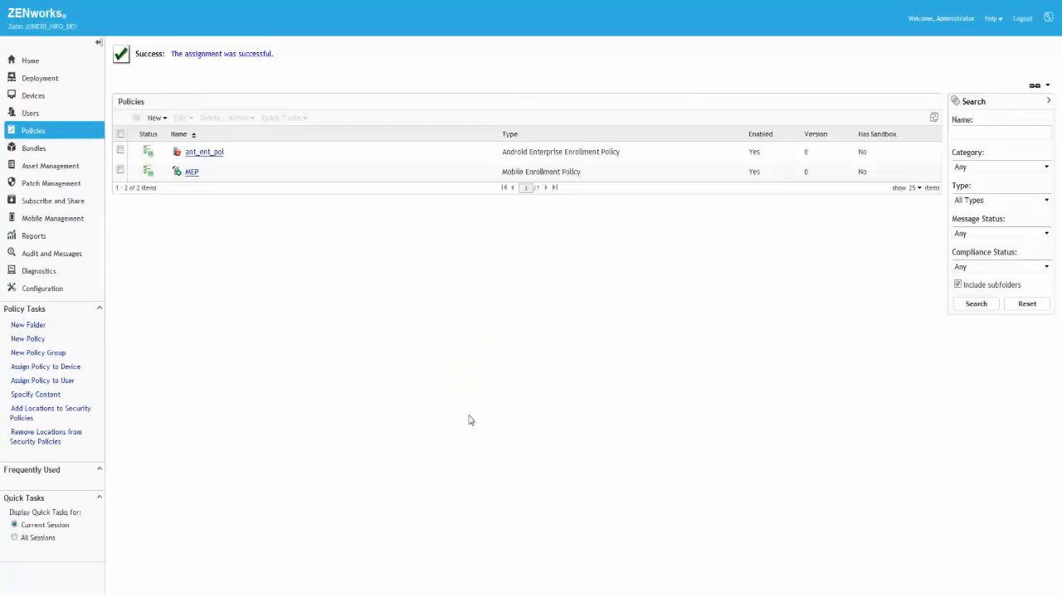